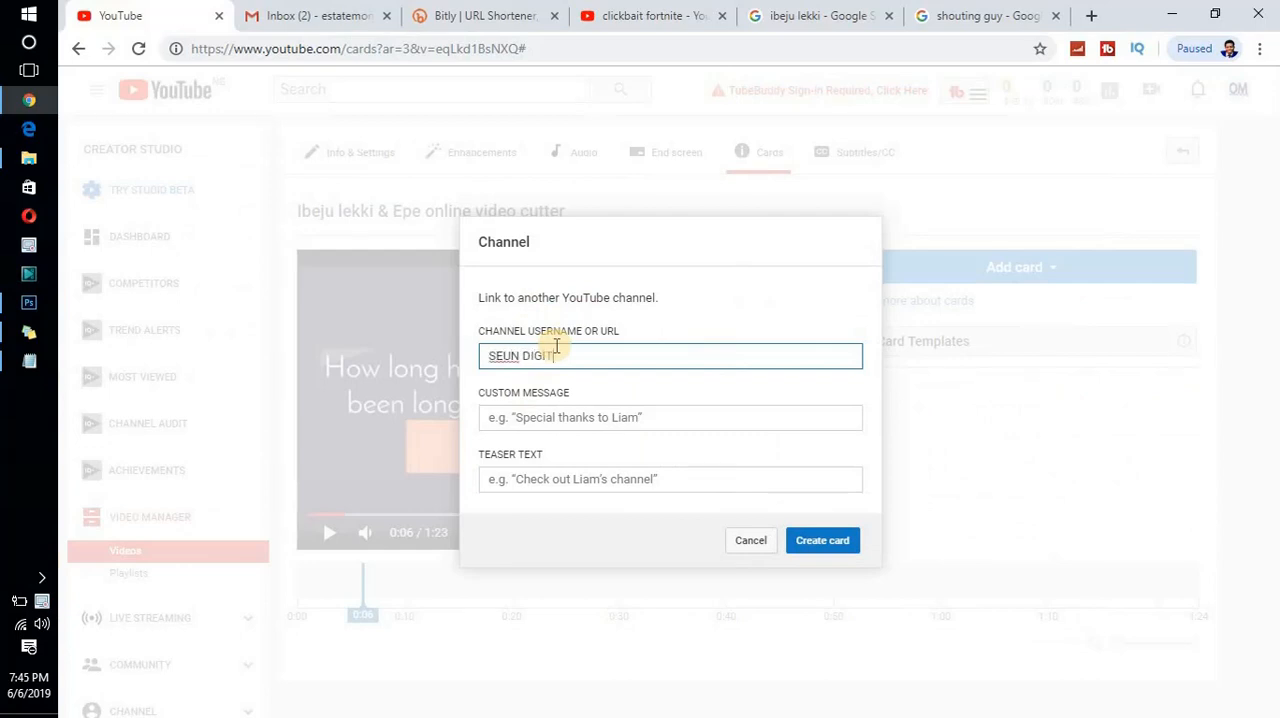
- Fill in the channel card with "seun digital" as channel, "click" as custom message and "check seun digital" as teaser text, and try creating it
{"action": "type", "text": "L"}
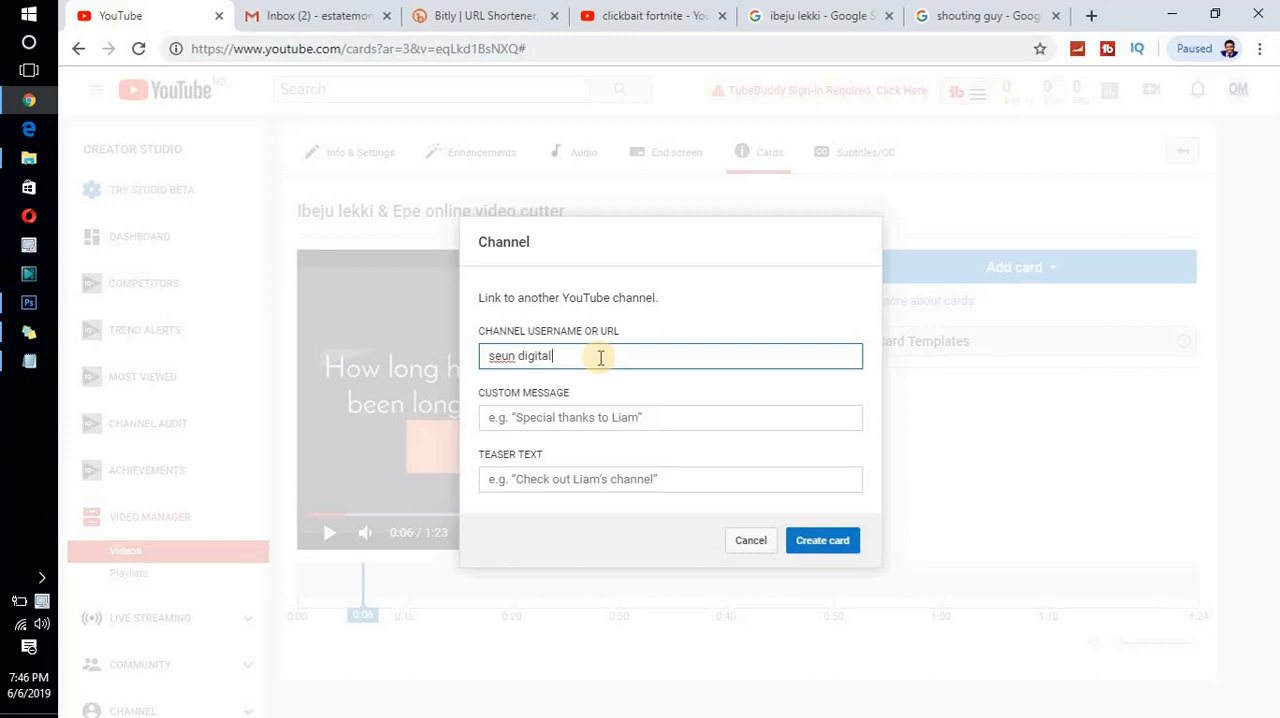
{"action": "left_click", "coordinate": [651, 416]}
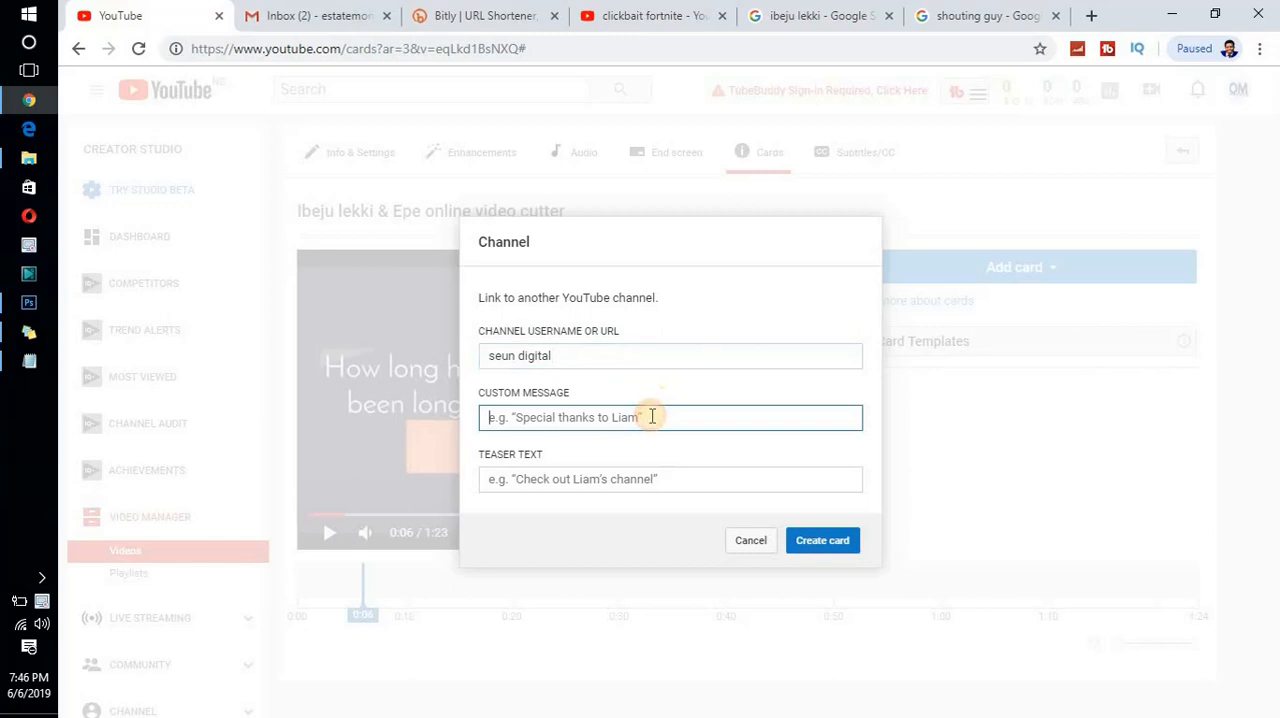
{"action": "type", "text": "click"}
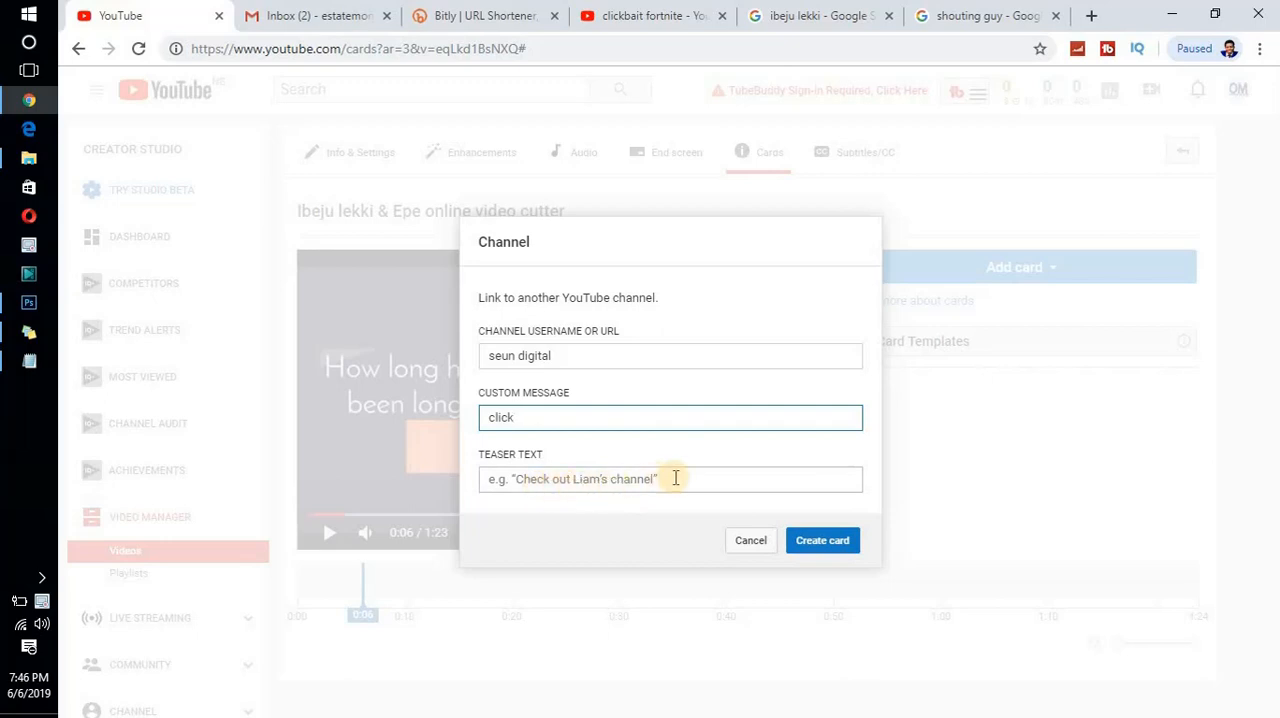
{"action": "left_click", "coordinate": [726, 483]}
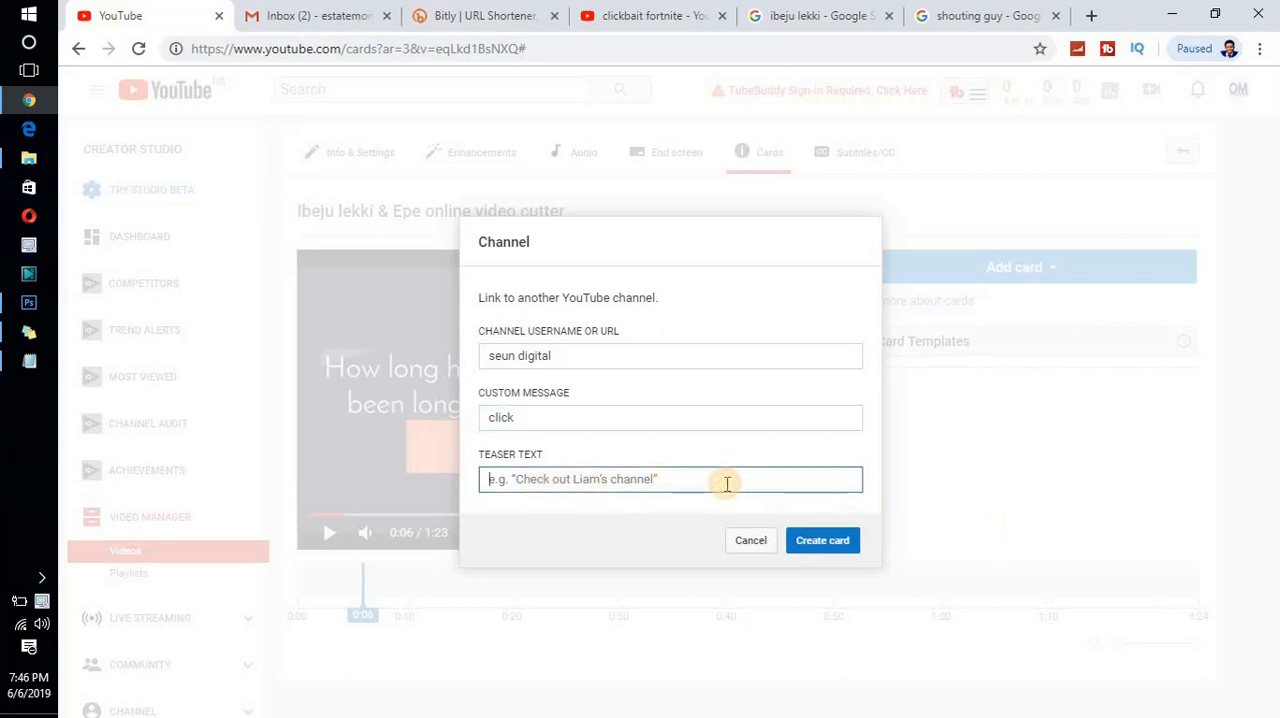
{"action": "type", "text": "check seun digital for aweso"}
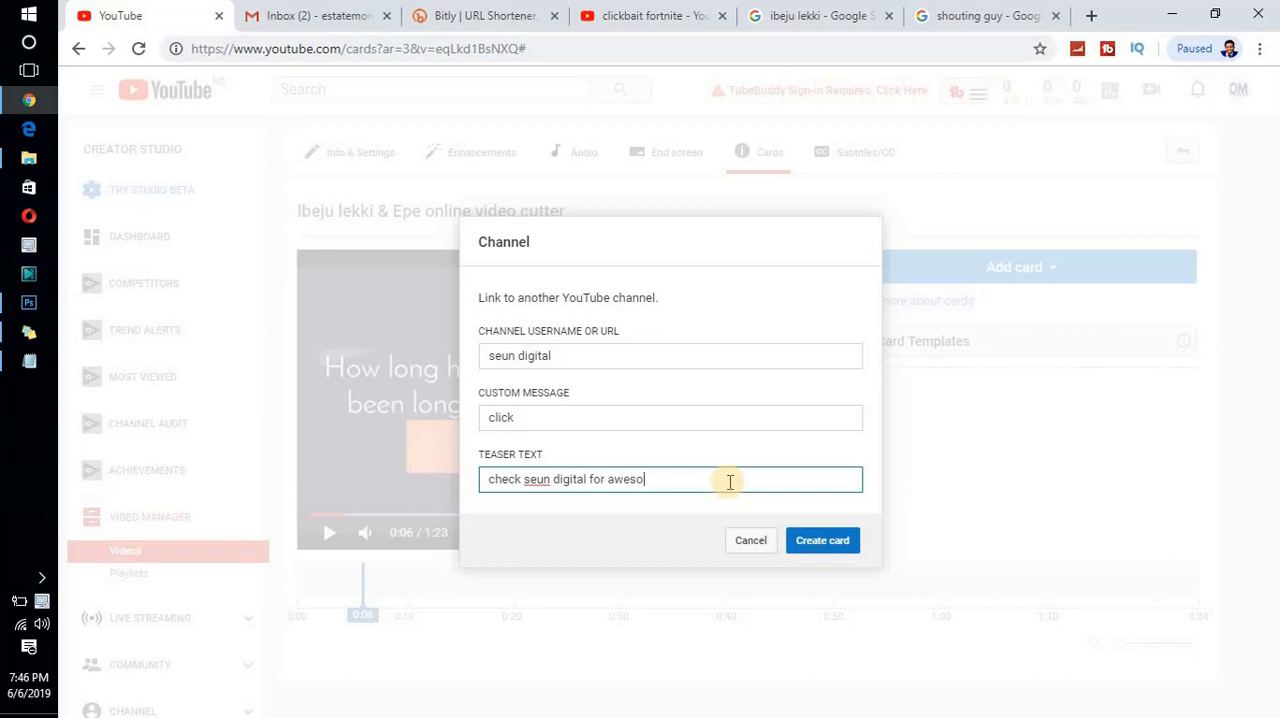
{"action": "type", "text": "e"}
{"action": "key", "text": "BackSpace"}
{"action": "key", "text": "BackSpace"}
{"action": "left_click", "coordinate": [822, 545]}
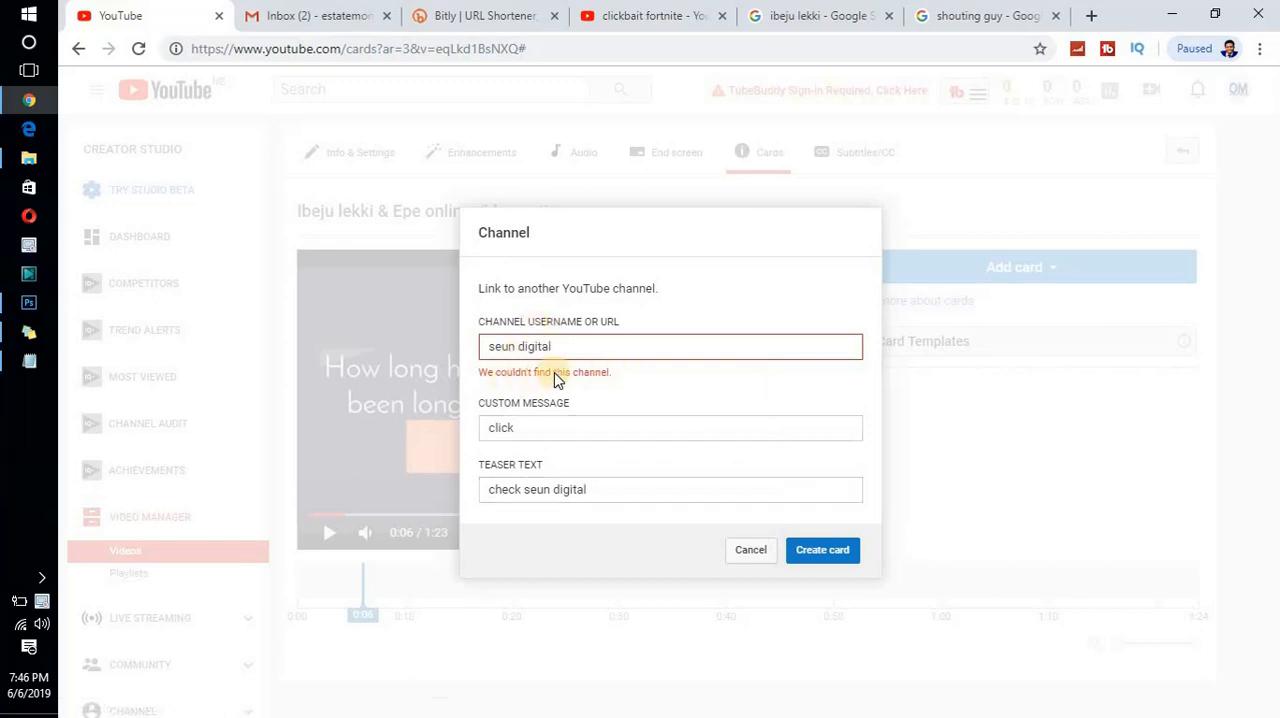
- Try to create the card with the channel name capitalised as "Seun digital"
{"action": "left_click", "coordinate": [520, 346]}
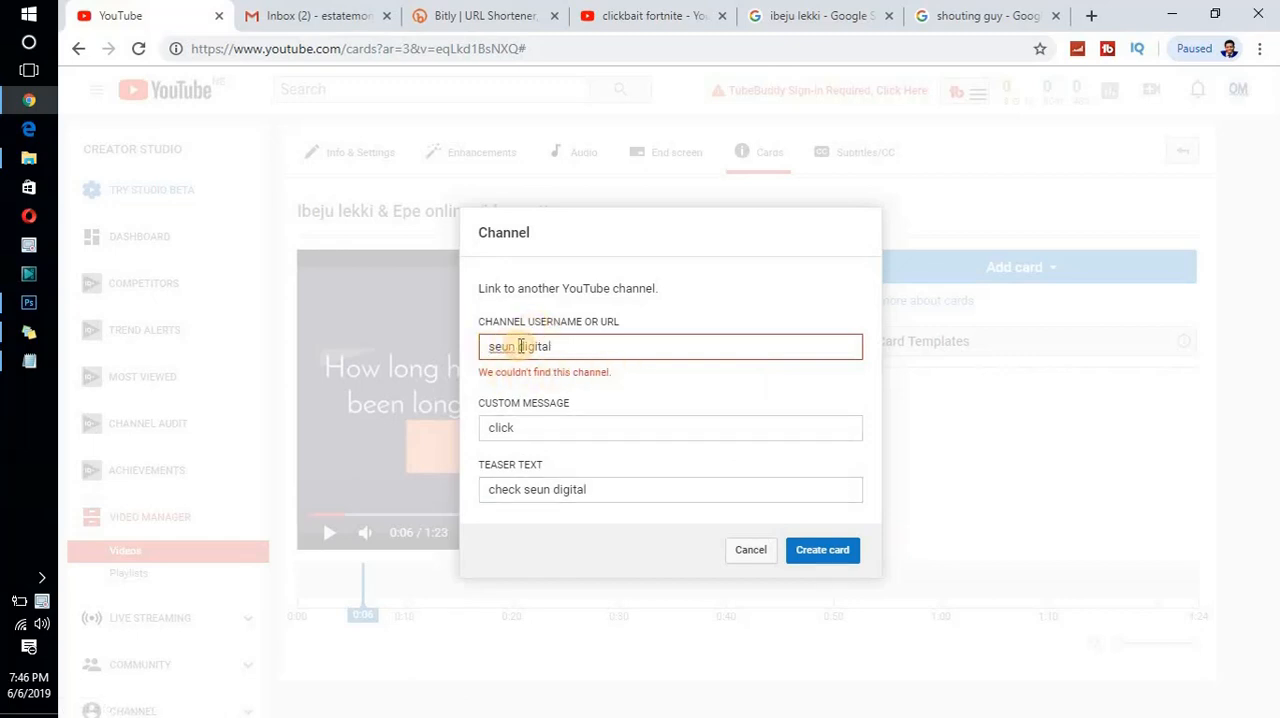
{"action": "key", "text": "BackSpace"}
{"action": "left_click", "coordinate": [814, 548]}
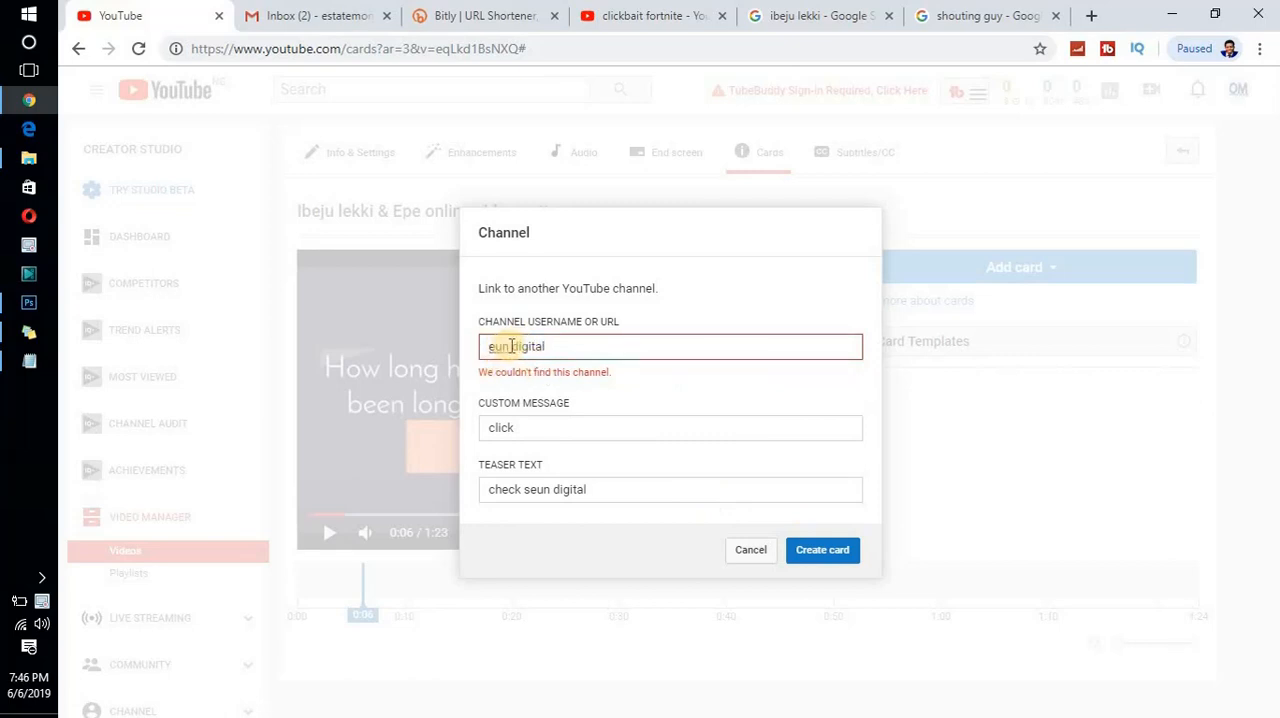
{"action": "key", "text": "BackSpace"}
{"action": "type", "text": "S"}
{"action": "left_click", "coordinate": [810, 549]}
- Replace the channel name with "online money" and create the channel card
{"action": "left_click_drag", "start_coordinate": [562, 346], "coordinate": [706, 602]}
{"action": "type", "text": "online"}
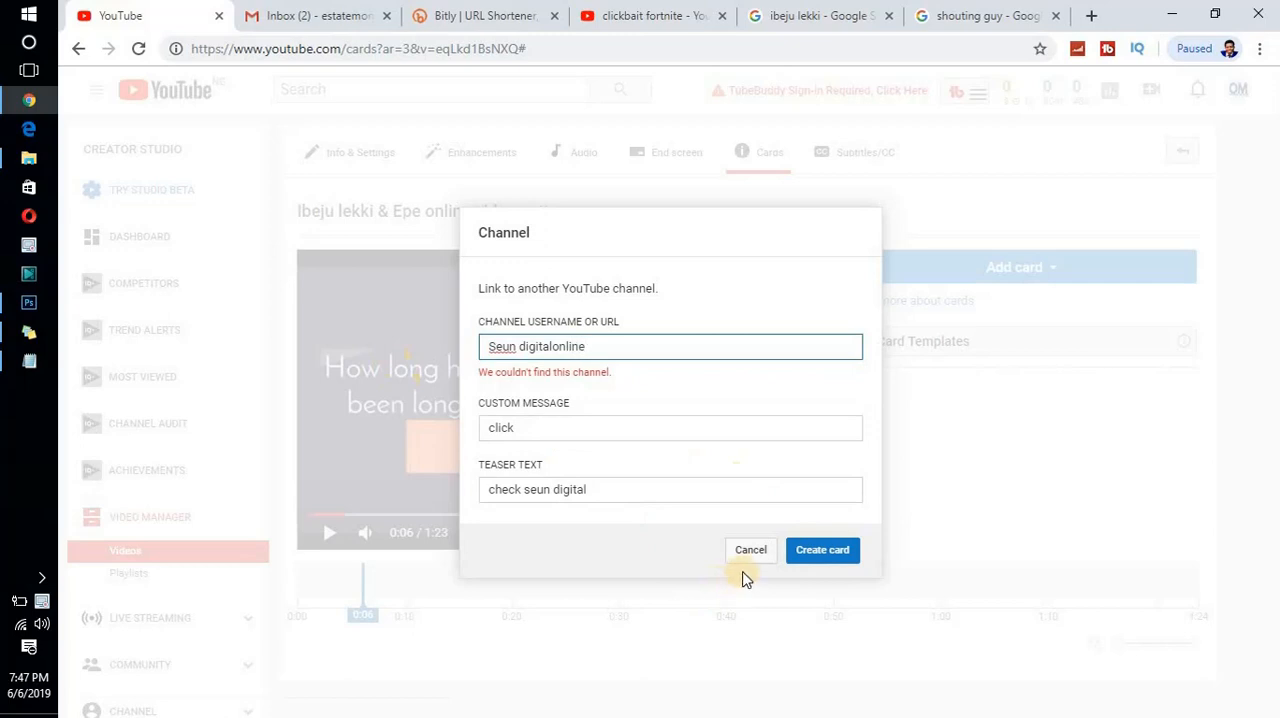
{"action": "left_click_drag", "start_coordinate": [553, 346], "coordinate": [427, 350]}
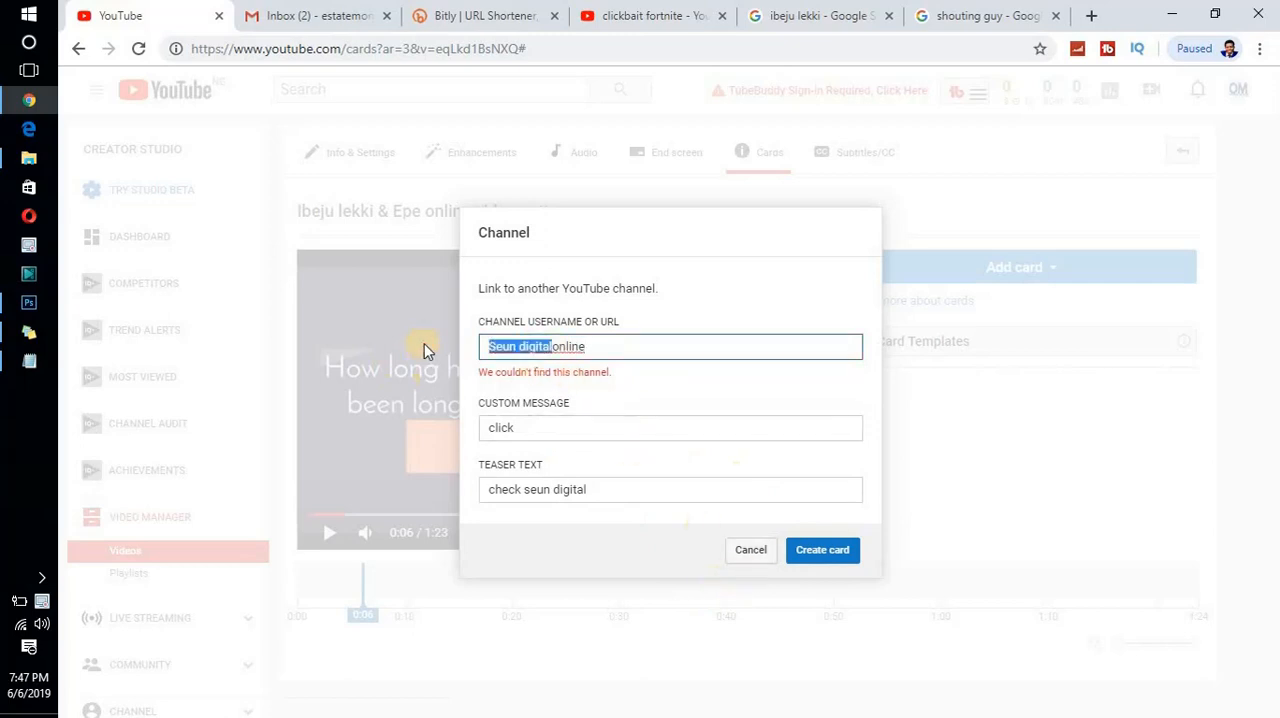
{"action": "key", "text": "BackSpace"}
{"action": "left_click", "coordinate": [520, 346]}
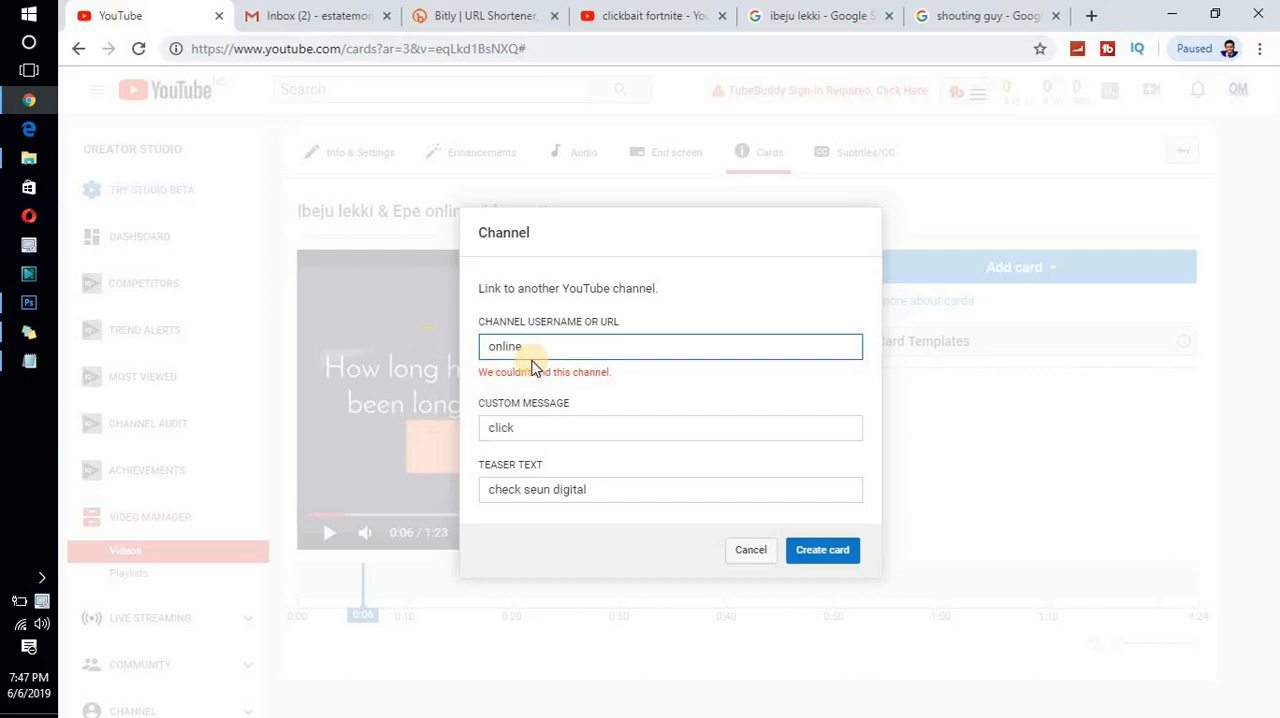
{"action": "type", "text": "money"}
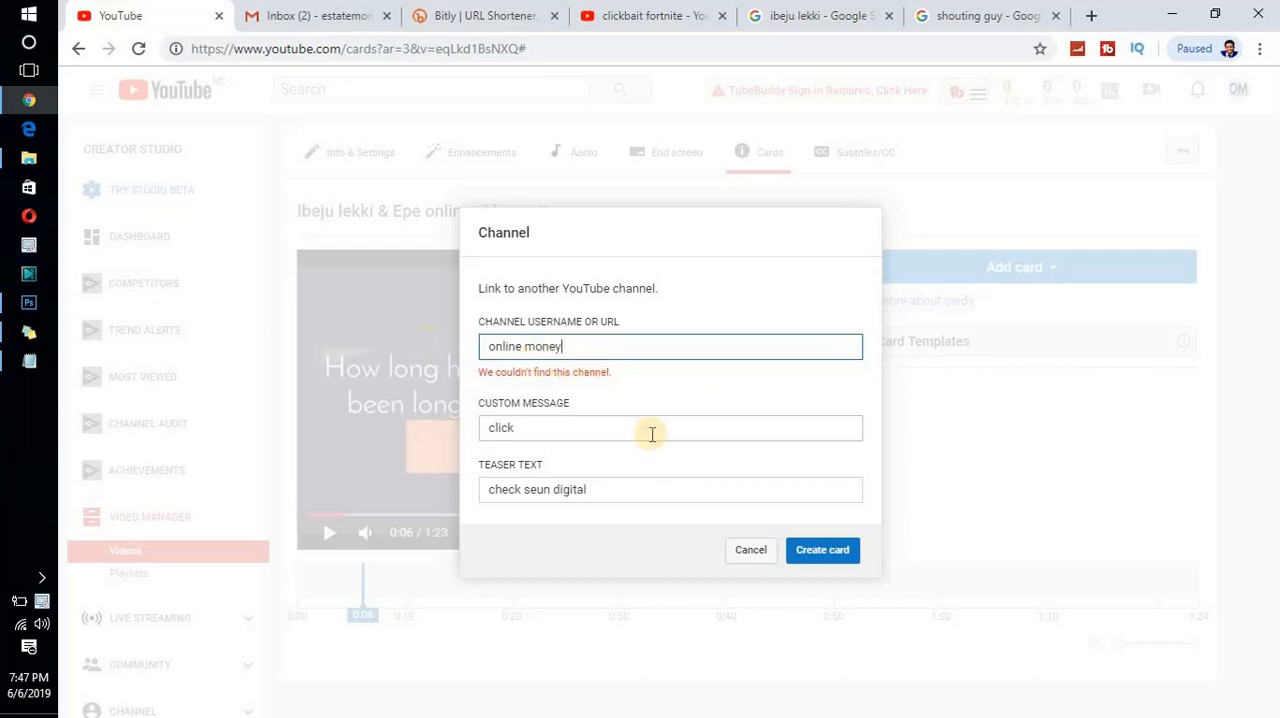
{"action": "left_click", "coordinate": [751, 489]}
{"action": "left_click", "coordinate": [834, 547]}
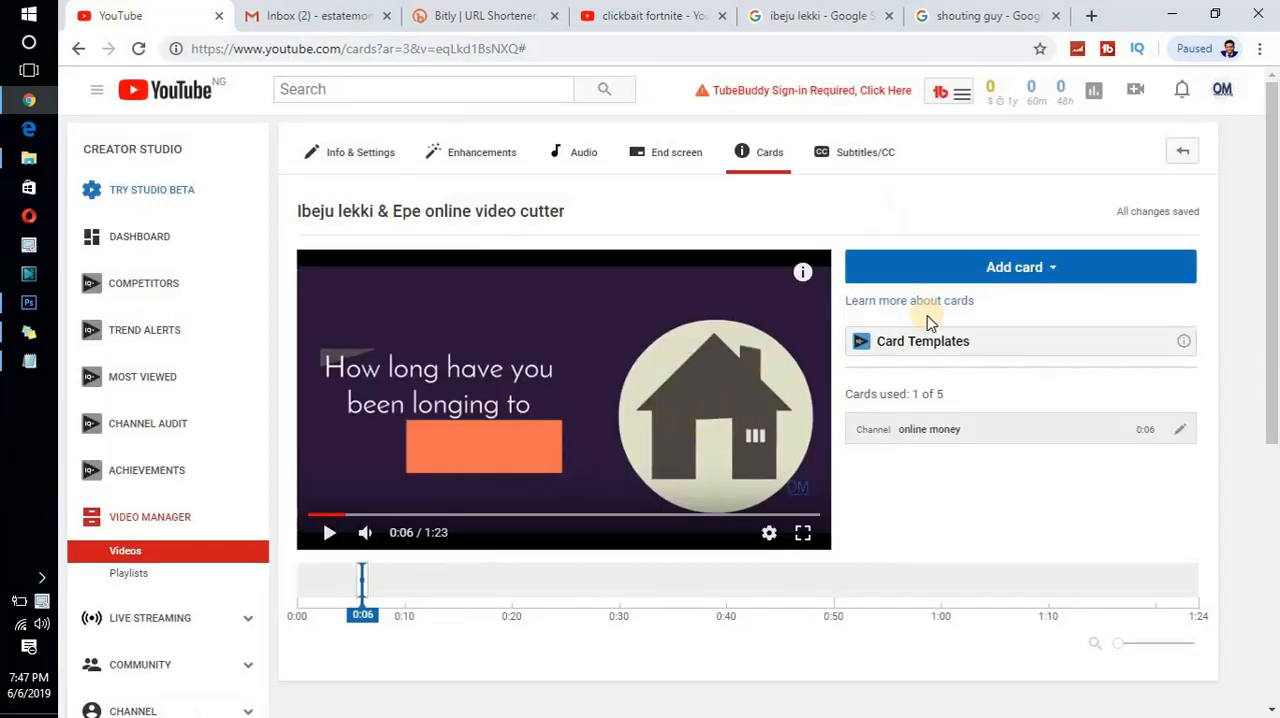
- Check the card's teaser in the video preview and move the card's timeline marker to 0:24
{"action": "mouse_move", "coordinate": [806, 270]}
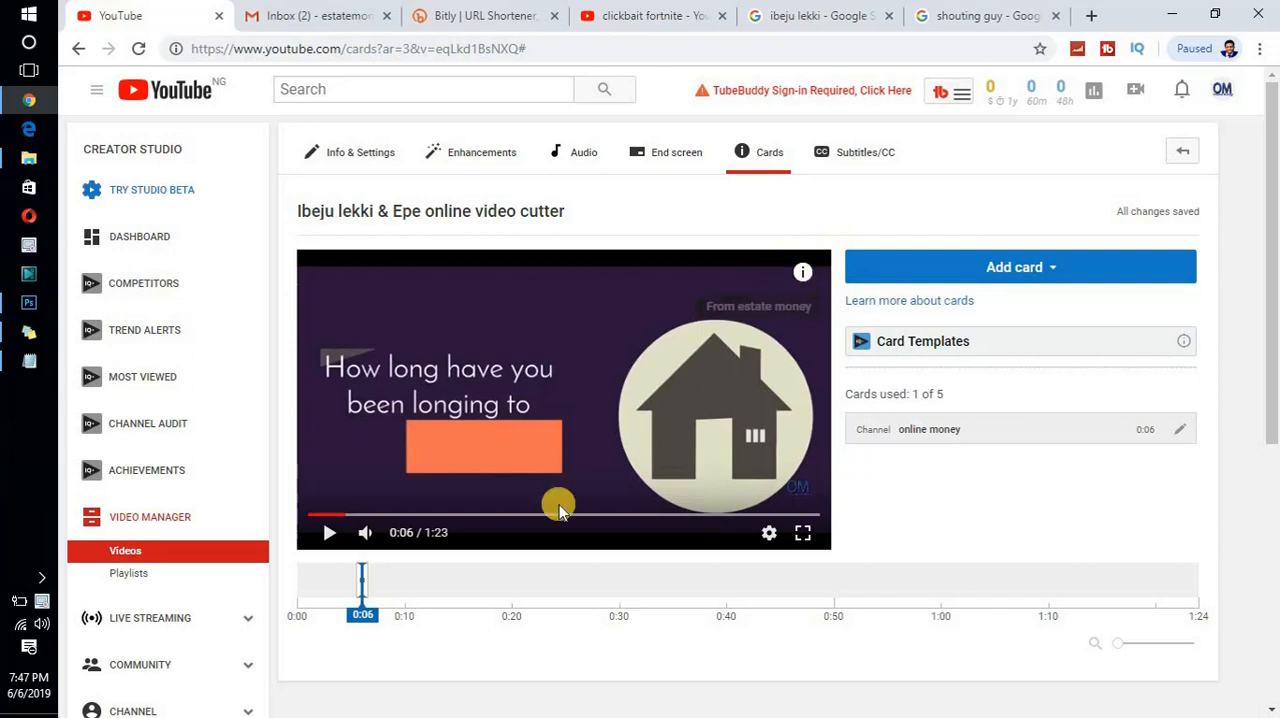
{"action": "left_click_drag", "start_coordinate": [363, 585], "coordinate": [565, 586]}
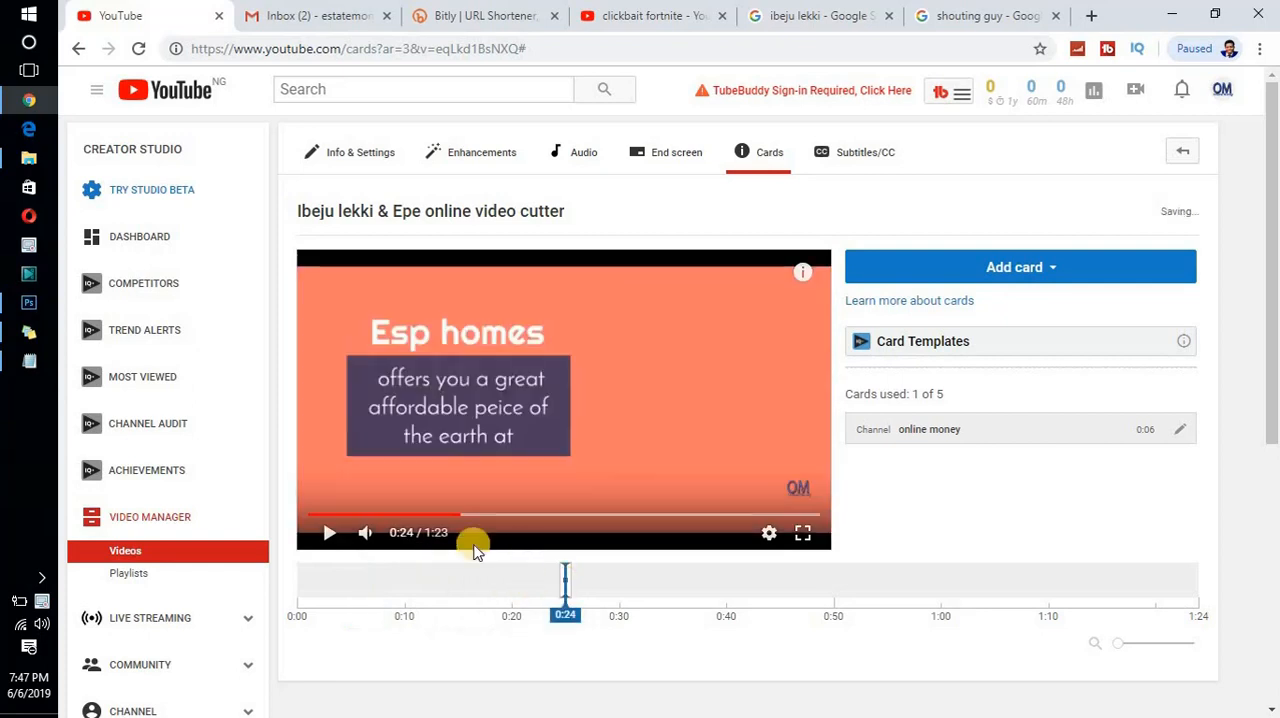
- Play the video preview around the card's marker to check the card, and pause playback
{"action": "left_click", "coordinate": [333, 537]}
{"action": "left_click_drag", "start_coordinate": [570, 612], "coordinate": [491, 606]}
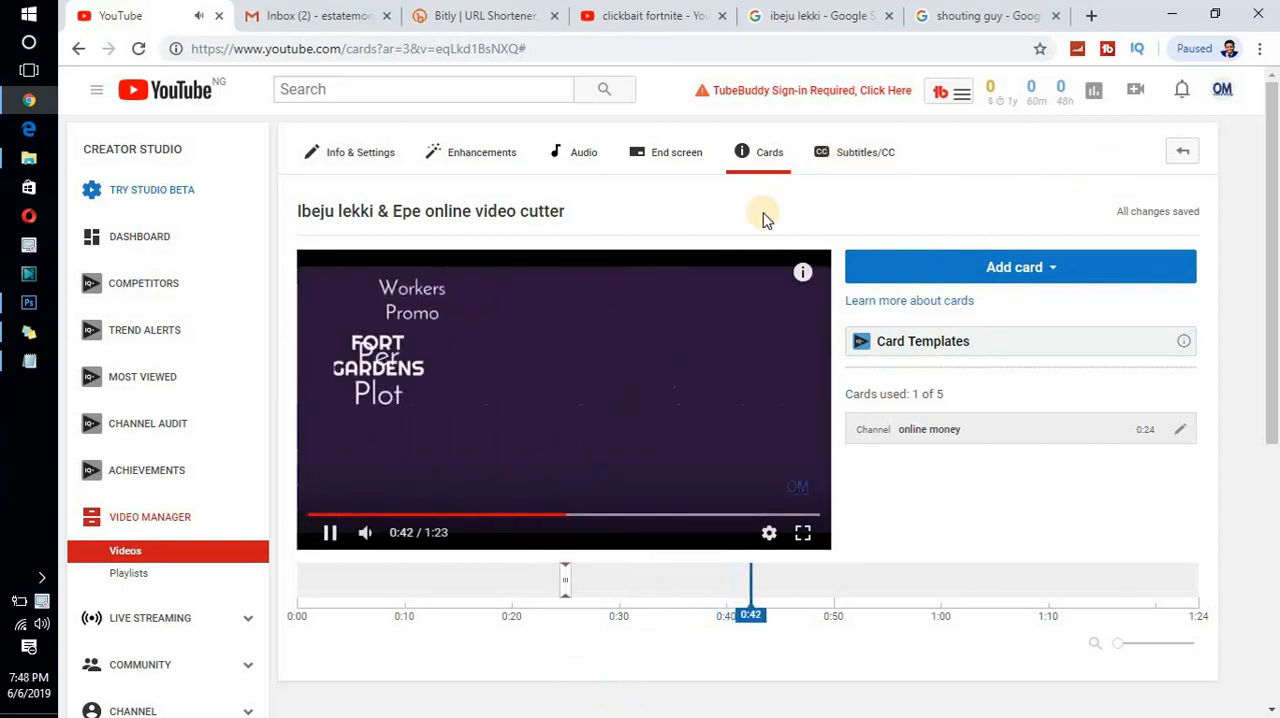
{"action": "left_click", "coordinate": [330, 533]}
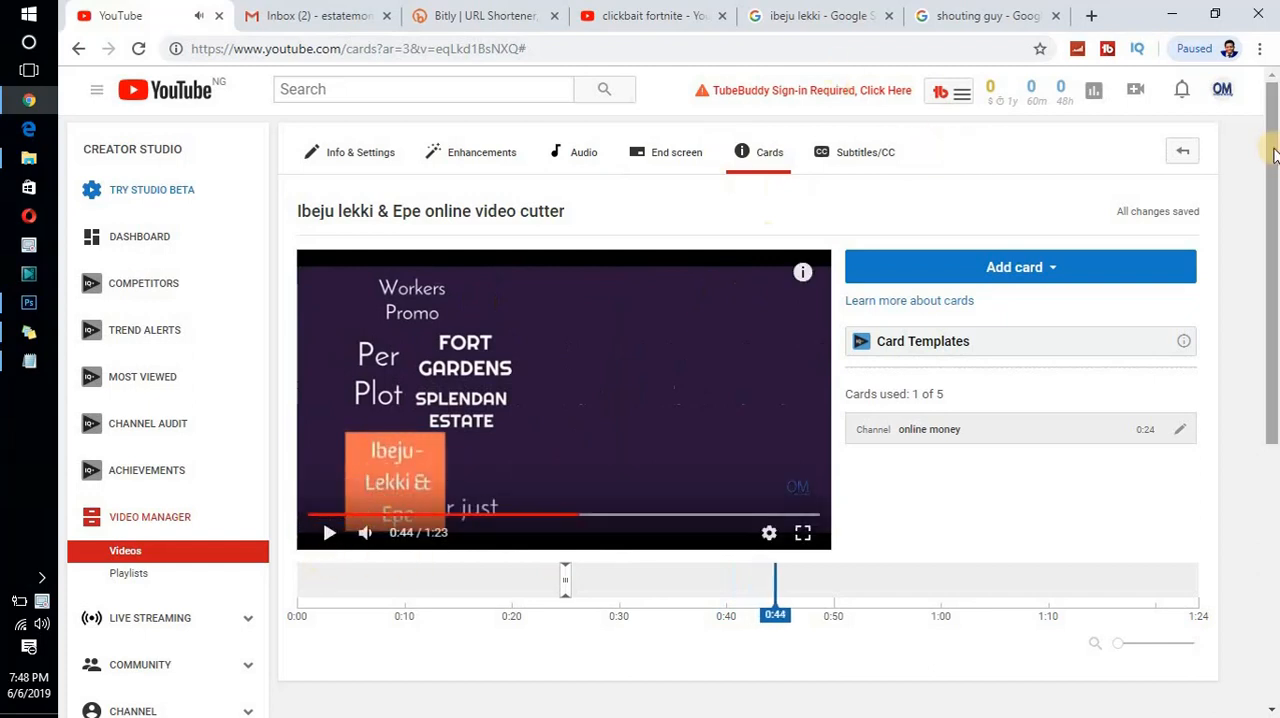
{"action": "left_click_drag", "start_coordinate": [1273, 155], "coordinate": [1272, 90]}
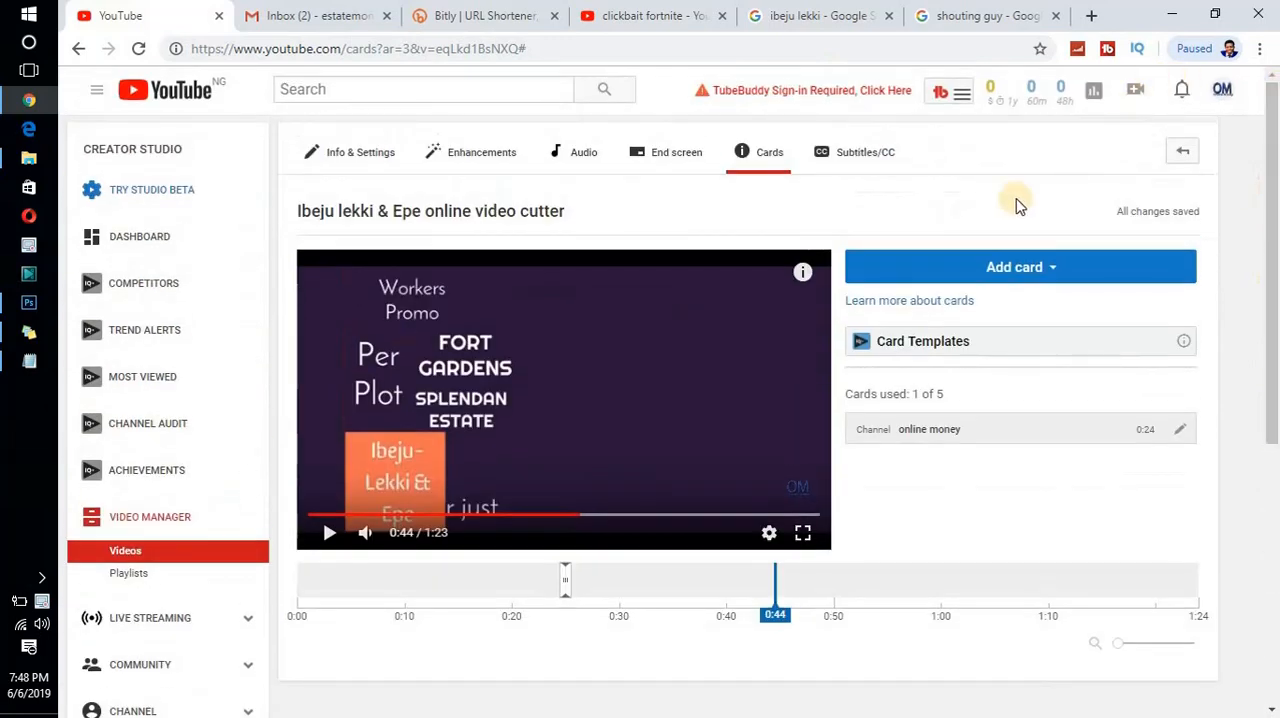
- Open the channel's Playlists page and look at the form for creating a new playlist
{"action": "left_click", "coordinate": [128, 576]}
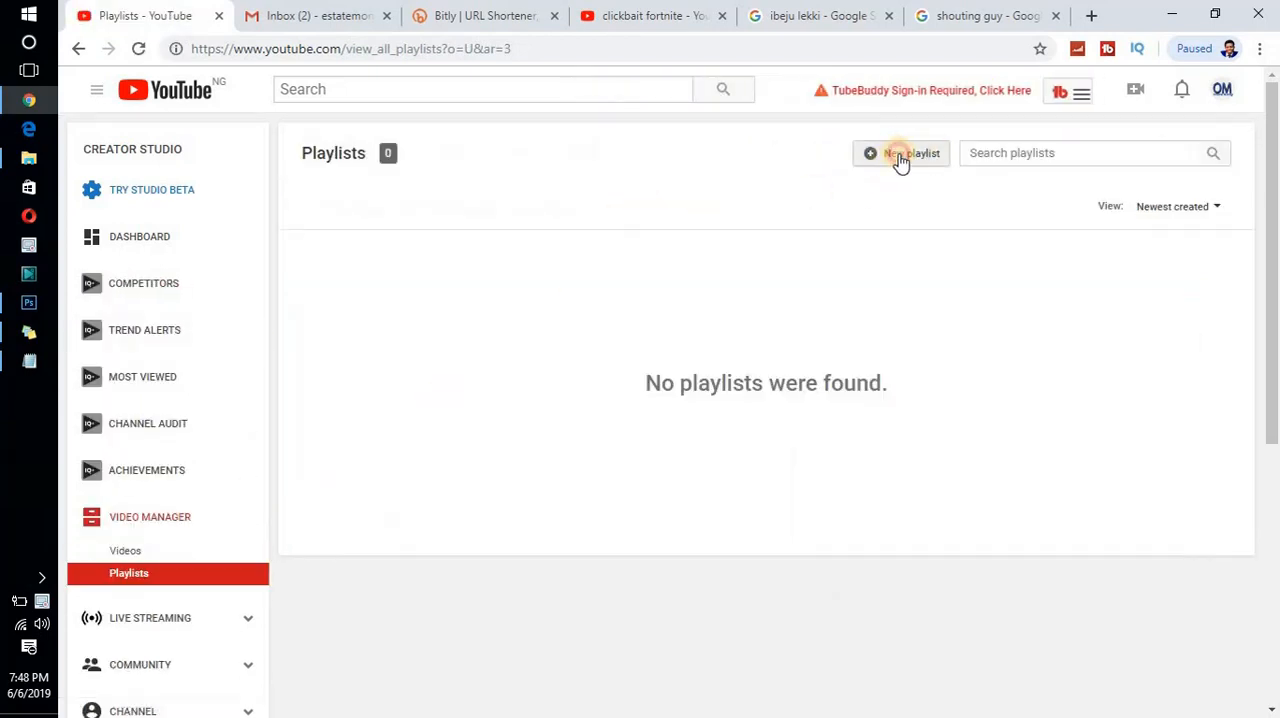
{"action": "left_click", "coordinate": [890, 166]}
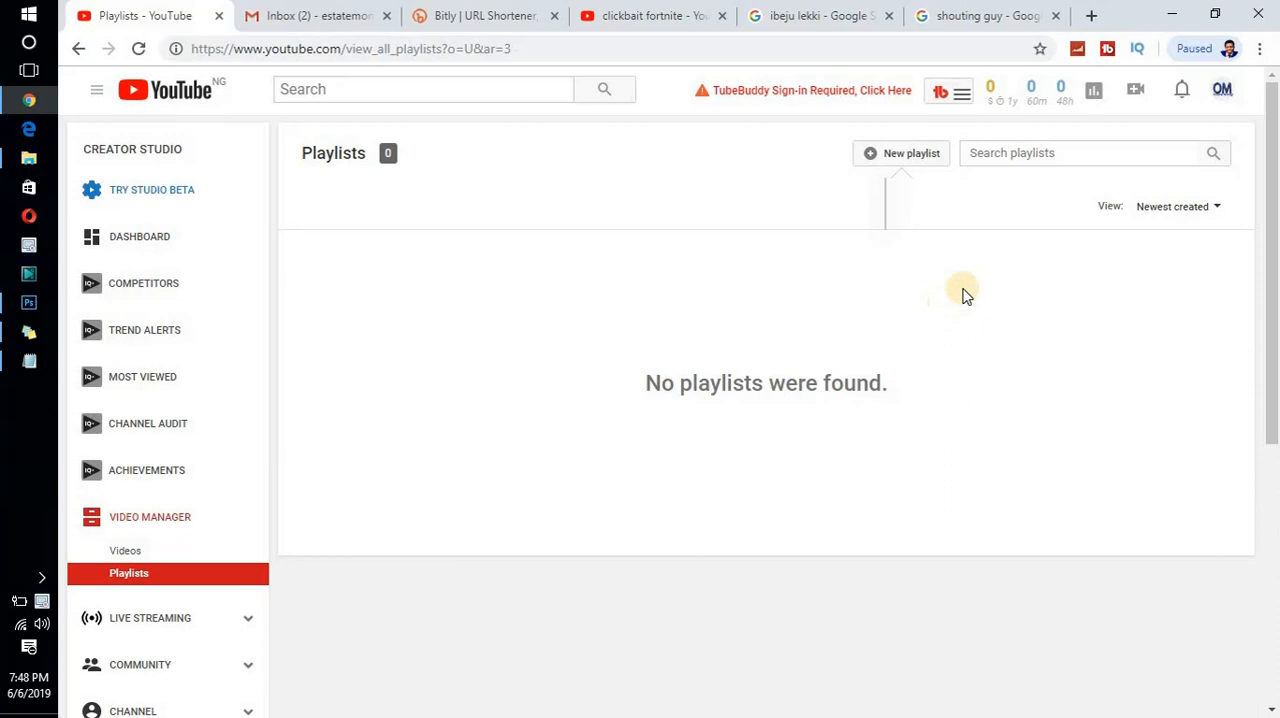
{"action": "left_click", "coordinate": [905, 160]}
- Switch to the Notepad file "Second video" to review its numbered list of topics, and return to the browser
{"action": "left_click", "coordinate": [27, 362]}
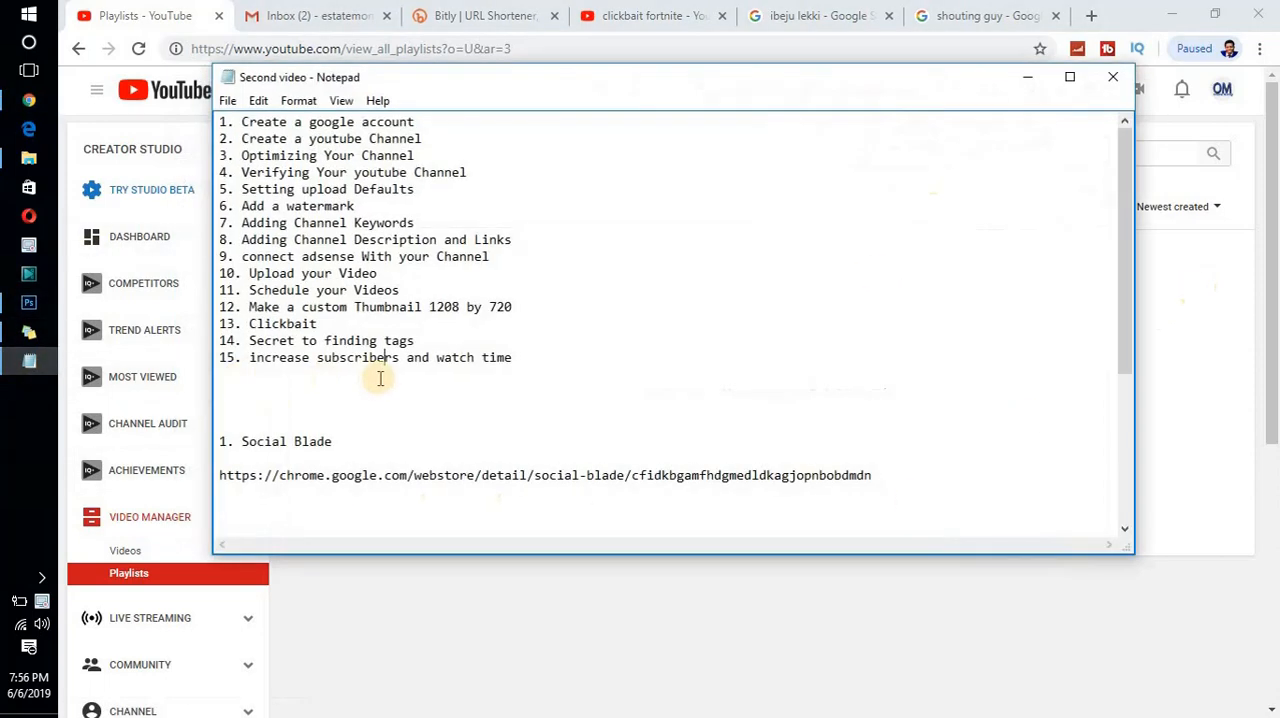
{"action": "left_click", "coordinate": [29, 362]}
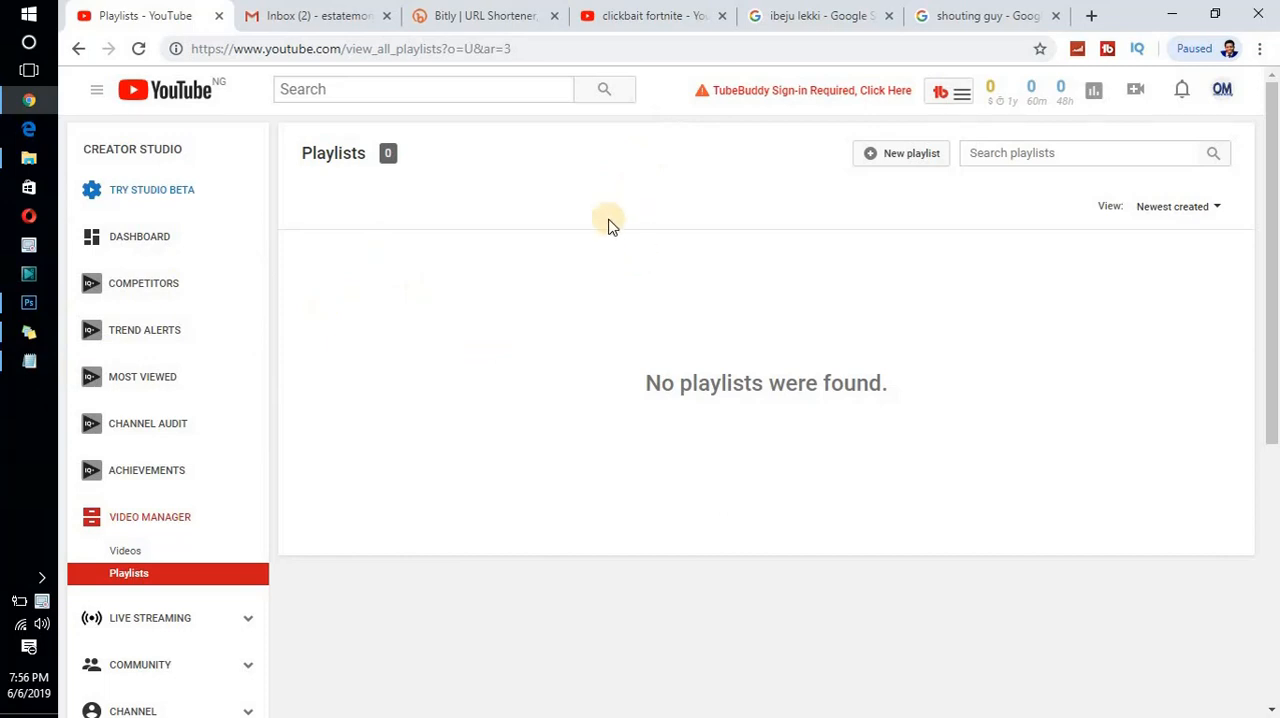
{"action": "left_click", "coordinate": [29, 361]}
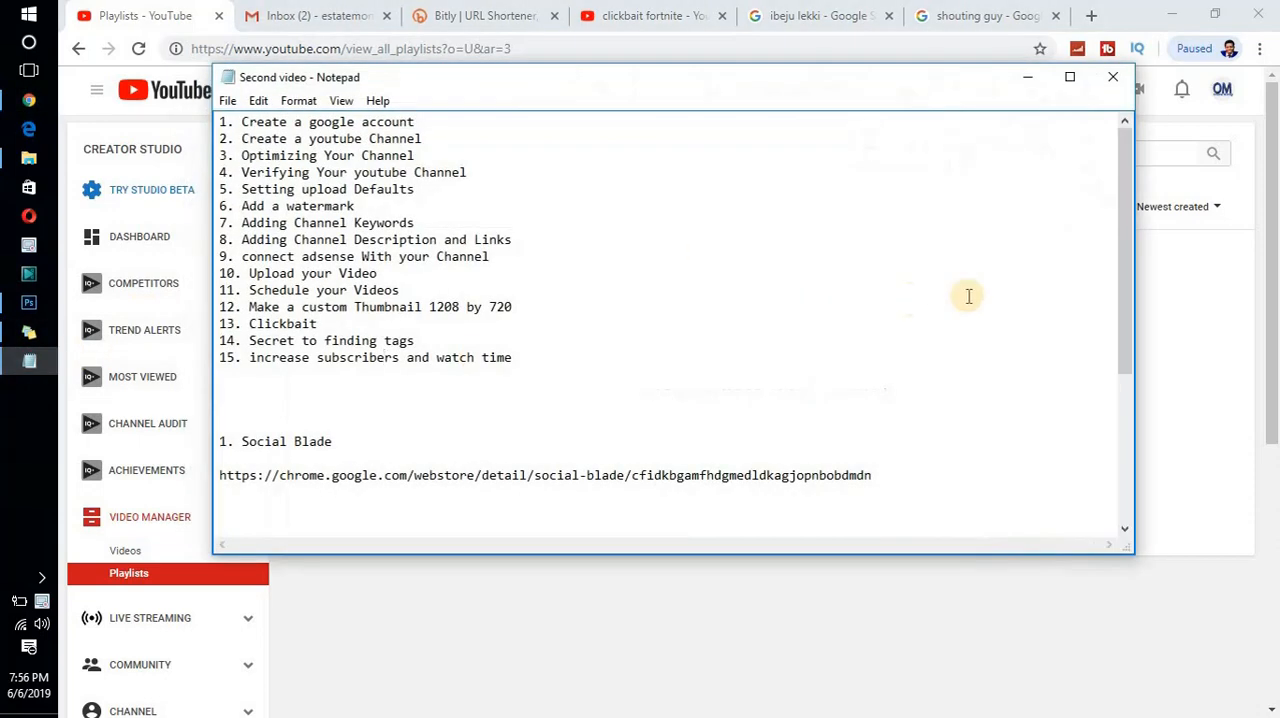
{"action": "mouse_move", "coordinate": [1123, 213]}
{"action": "left_mouse_down"}
{"action": "mouse_move", "coordinate": [1124, 327]}
{"action": "mouse_move", "coordinate": [1126, 190]}
{"action": "left_mouse_up"}
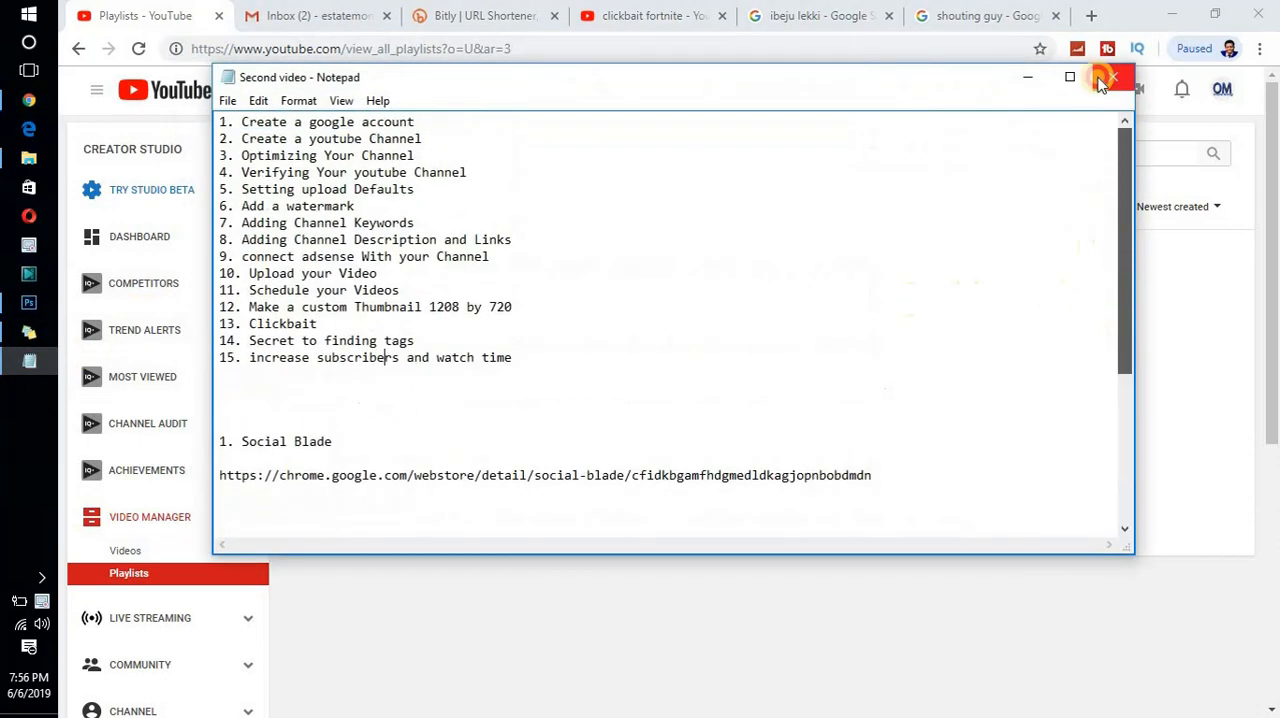
{"action": "left_click", "coordinate": [128, 22]}
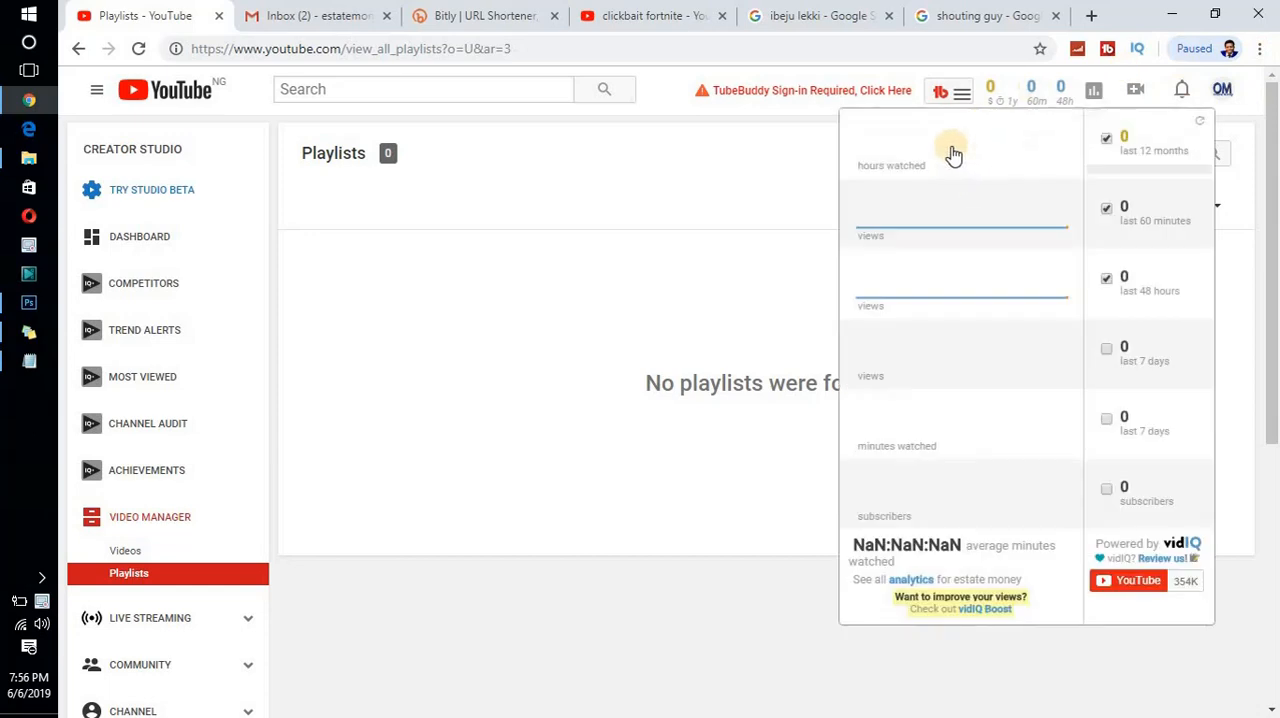
- Search YouTube for "seun digital" and open that channel's page from the results
{"action": "left_click", "coordinate": [308, 18]}
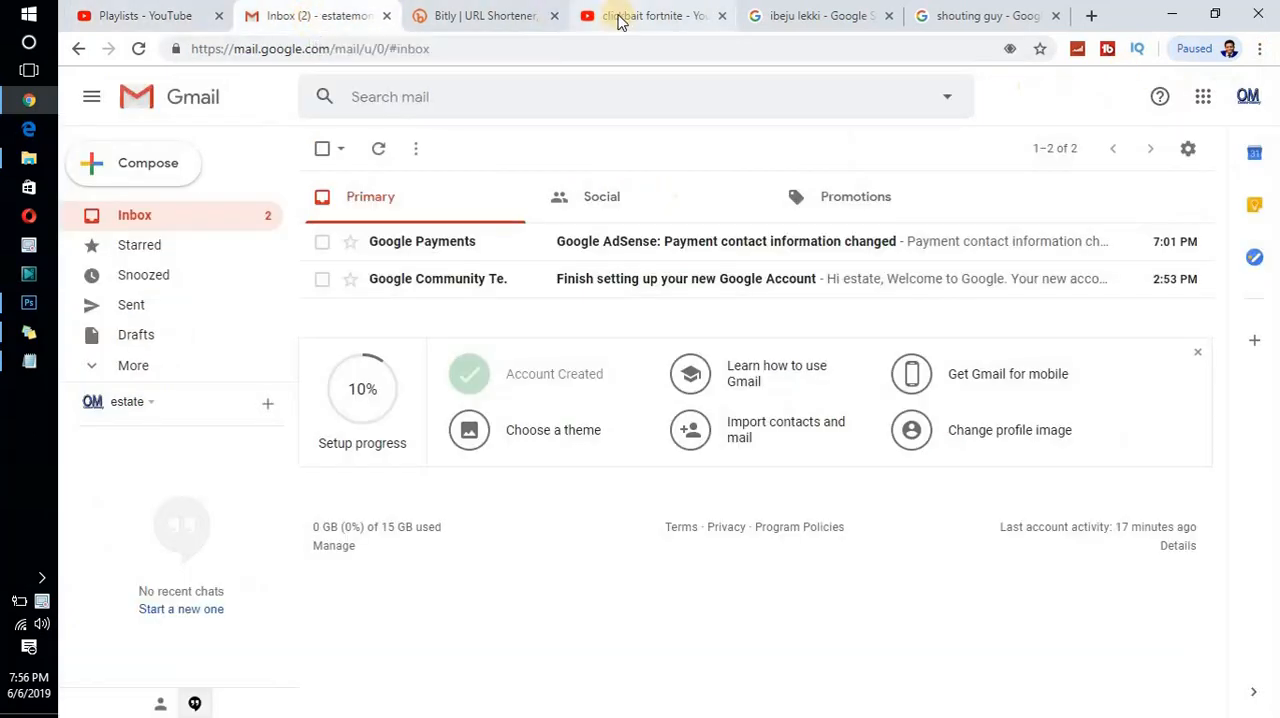
{"action": "left_click", "coordinate": [630, 16]}
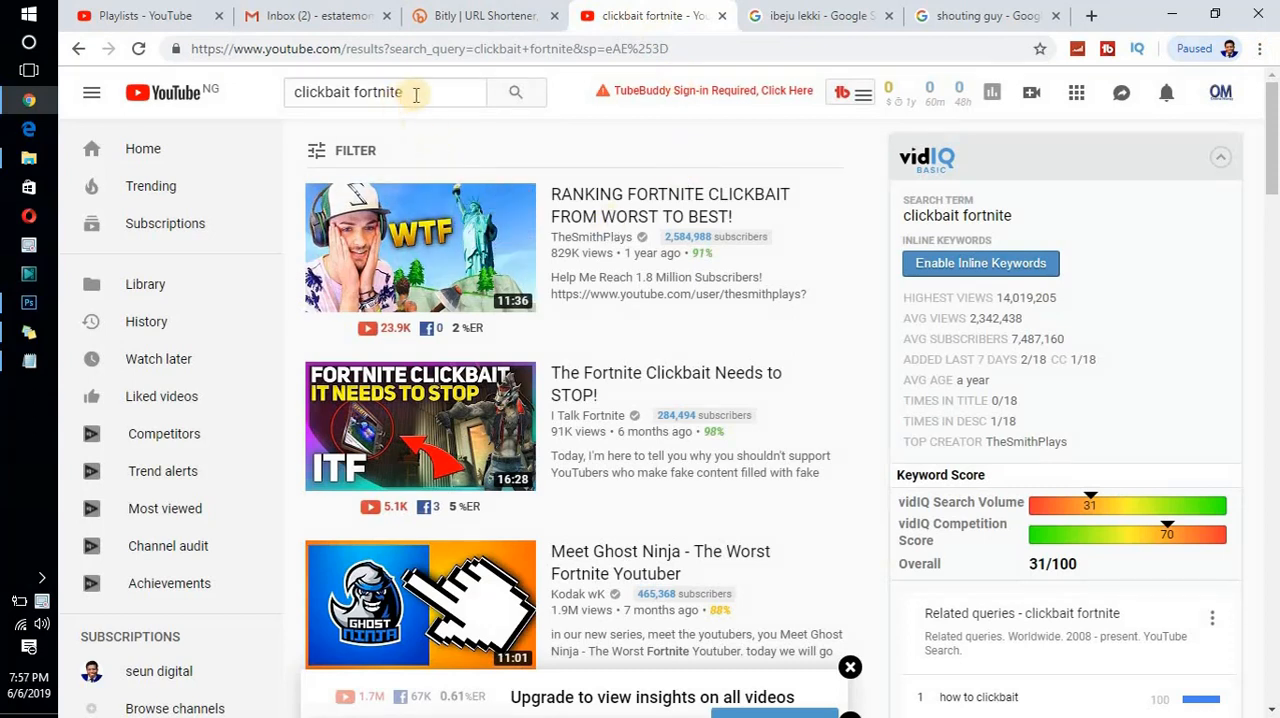
{"action": "left_click_drag", "start_coordinate": [408, 90], "coordinate": [228, 89]}
{"action": "type", "text": "seun"}
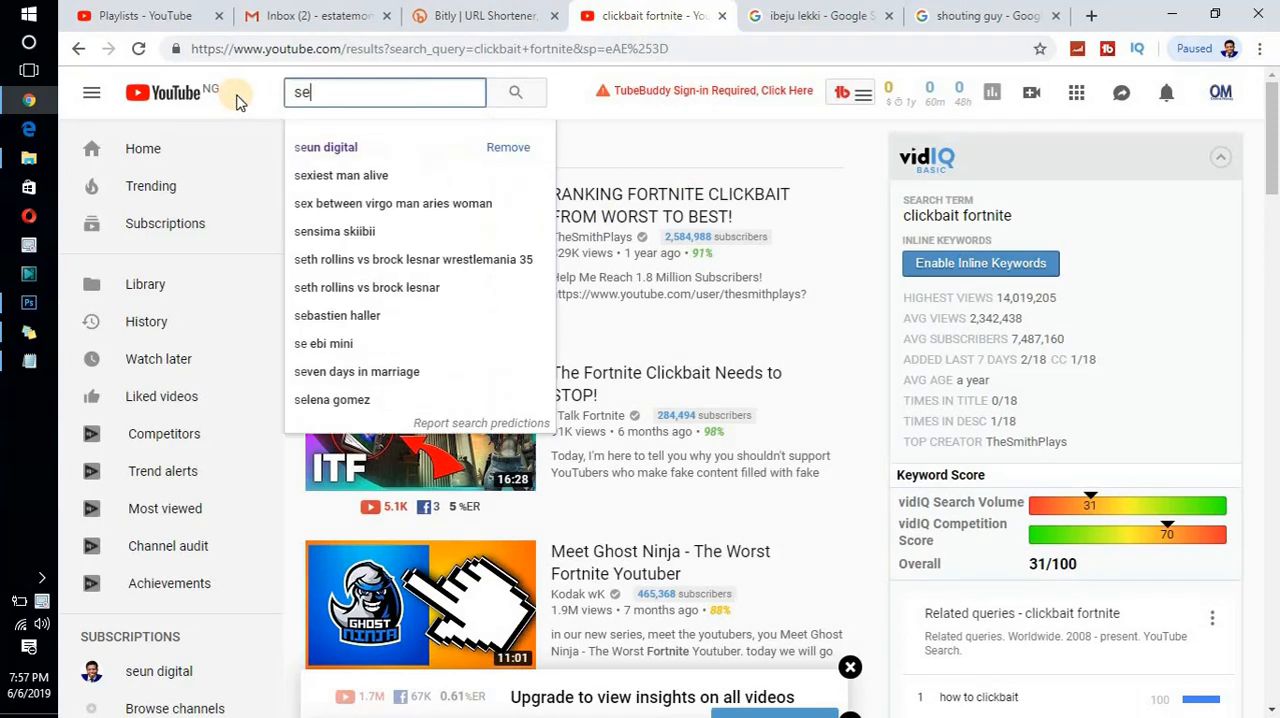
{"action": "left_click", "coordinate": [328, 146]}
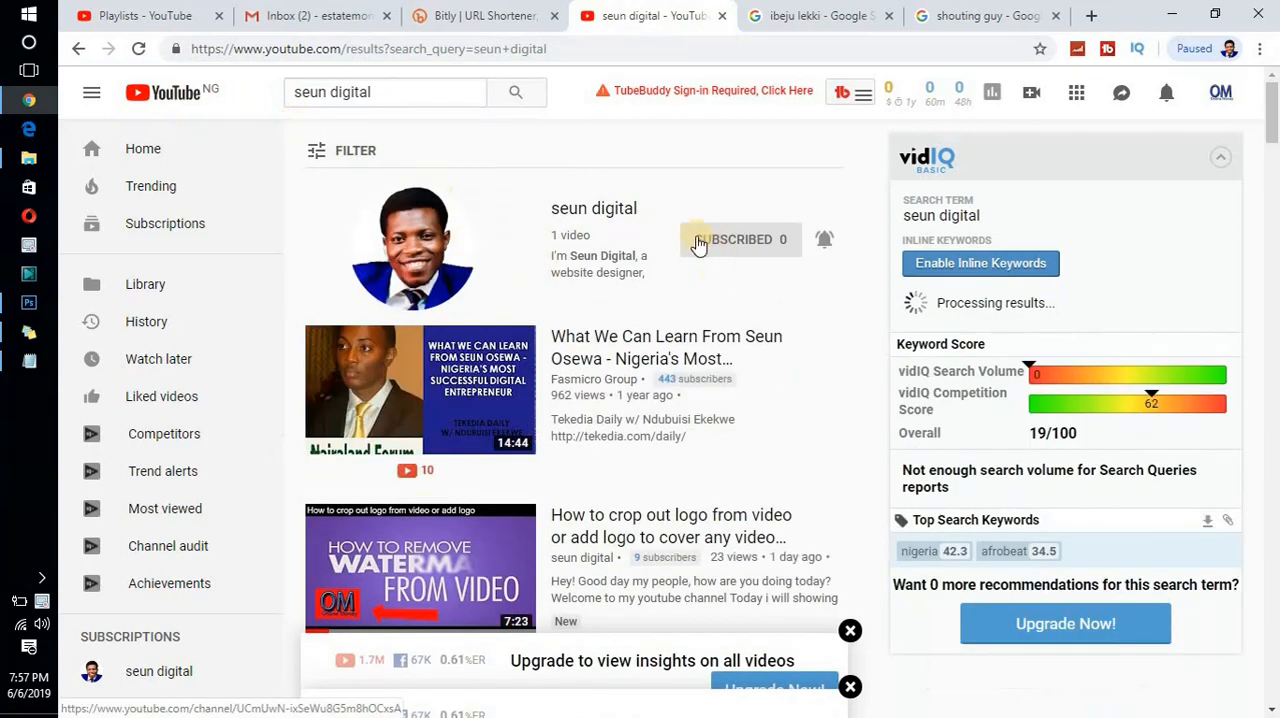
{"action": "left_click", "coordinate": [587, 214]}
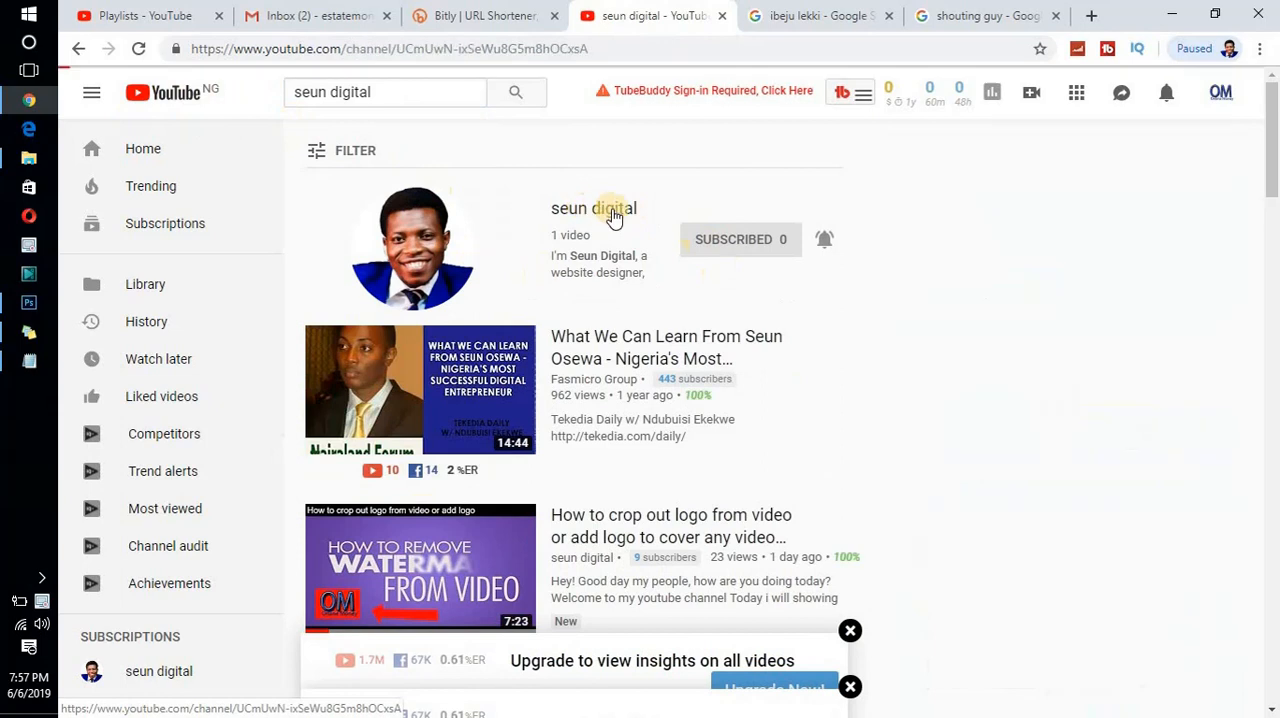